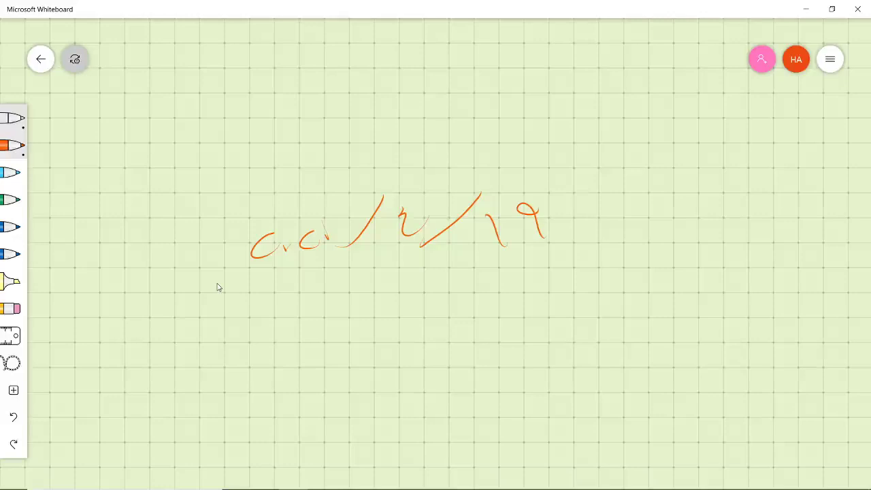
Step: Underline the orange handwritten date on the board
{"action": "scroll", "coordinate": [217, 287], "scroll_direction": "up", "scroll_amount": 5}
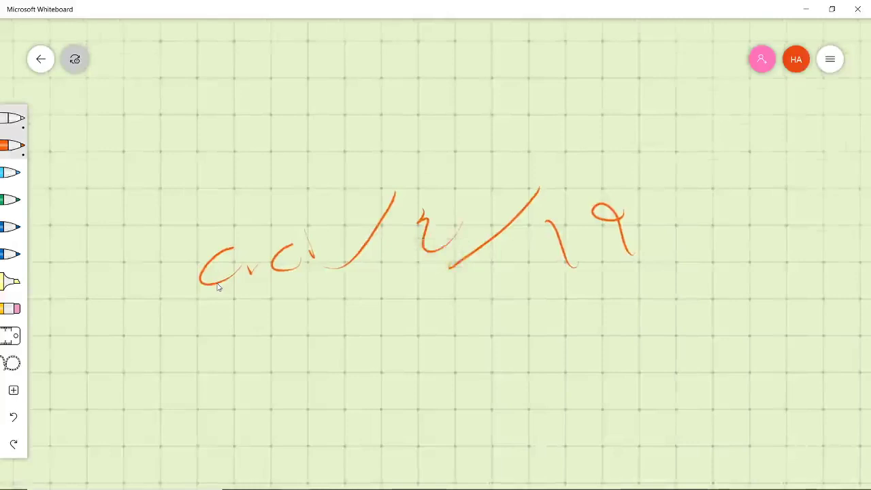
{"action": "scroll", "coordinate": [217, 287], "scroll_direction": "down", "scroll_amount": 5}
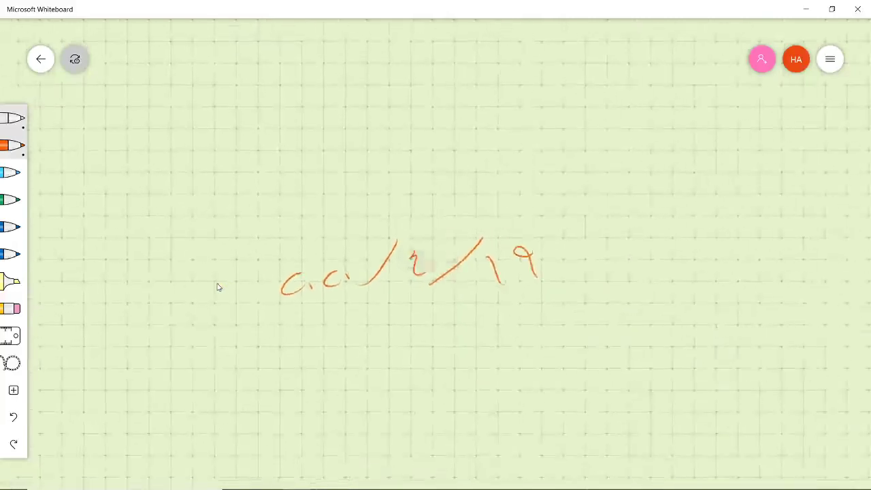
{"action": "scroll", "coordinate": [217, 287], "scroll_direction": "left", "scroll_amount": 5}
{"action": "scroll", "coordinate": [218, 287], "scroll_direction": "down", "scroll_amount": 2}
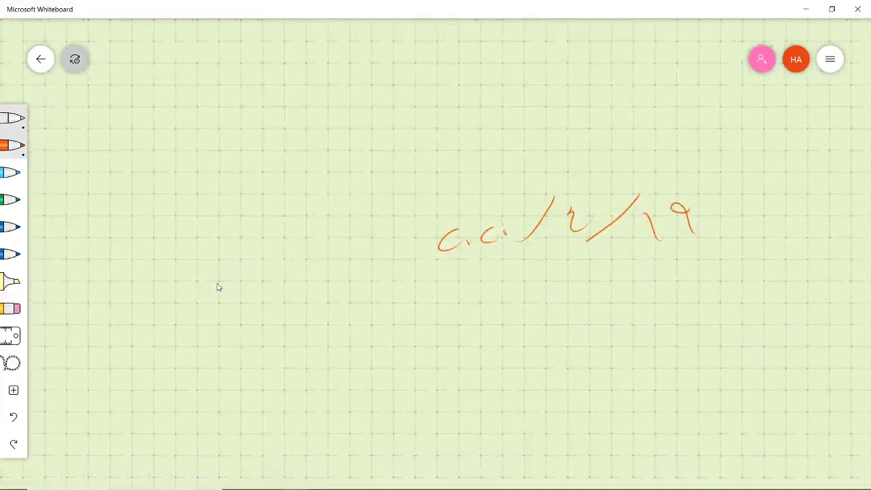
{"action": "mouse_move", "coordinate": [417, 276]}
{"action": "left_mouse_down"}
{"action": "mouse_move", "coordinate": [675, 270]}
{"action": "mouse_move", "coordinate": [728, 279]}
{"action": "left_mouse_up"}
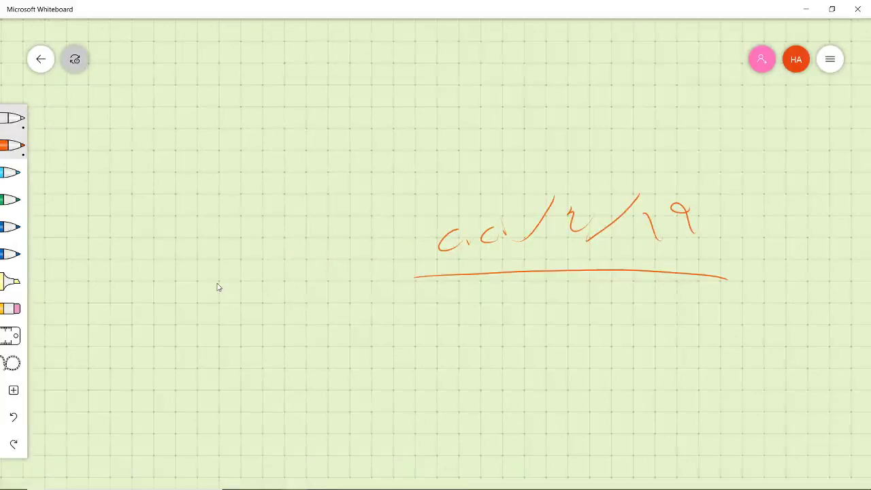
Step: Minimize Microsoft Whiteboard to reveal the Windows desktop
{"action": "scroll", "coordinate": [218, 287], "scroll_direction": "down", "scroll_amount": 3}
{"action": "scroll", "coordinate": [218, 287], "scroll_direction": "down", "scroll_amount": 2}
{"action": "scroll", "coordinate": [218, 287], "scroll_direction": "right", "scroll_amount": 1}
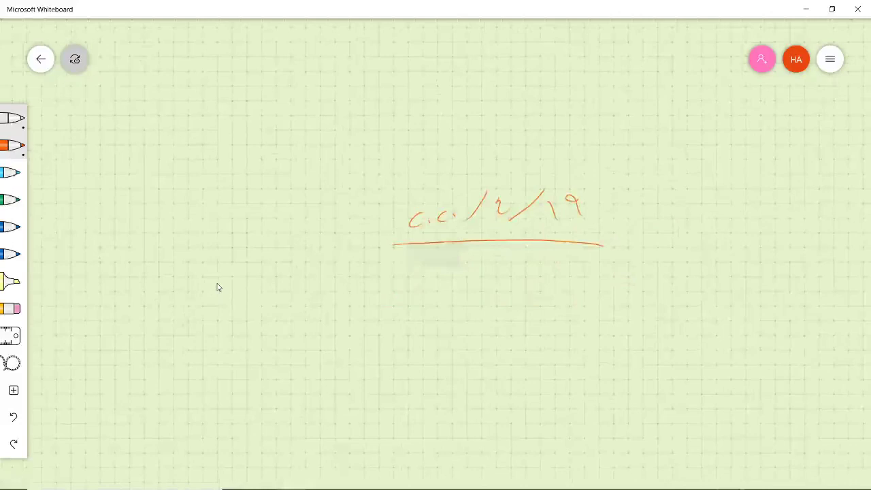
{"action": "left_click", "coordinate": [799, 14]}
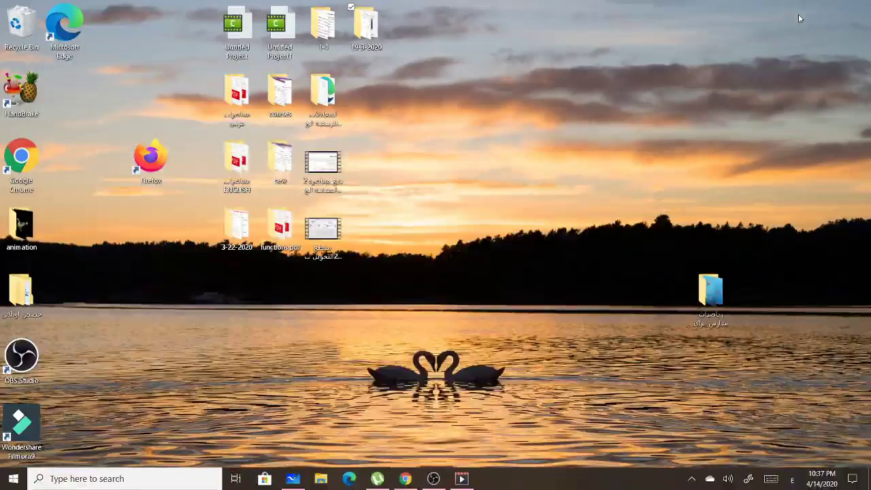
Step: Launch Word from the Start menu's app list under W
{"action": "key", "text": "super"}
{"action": "scroll", "coordinate": [89, 286], "scroll_direction": "down", "scroll_amount": 1}
{"action": "scroll", "coordinate": [88, 286], "scroll_direction": "down", "scroll_amount": 8}
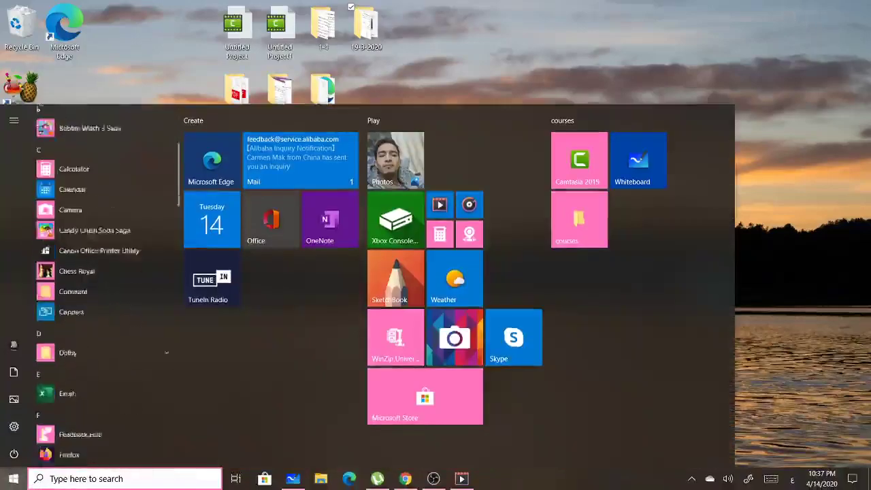
{"action": "scroll", "coordinate": [102, 292], "scroll_direction": "down", "scroll_amount": 8}
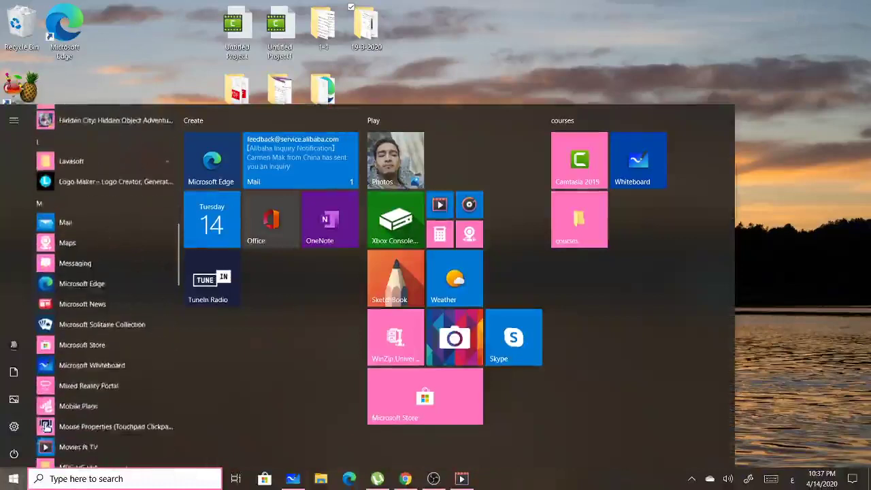
{"action": "scroll", "coordinate": [102, 285], "scroll_direction": "down", "scroll_amount": 4}
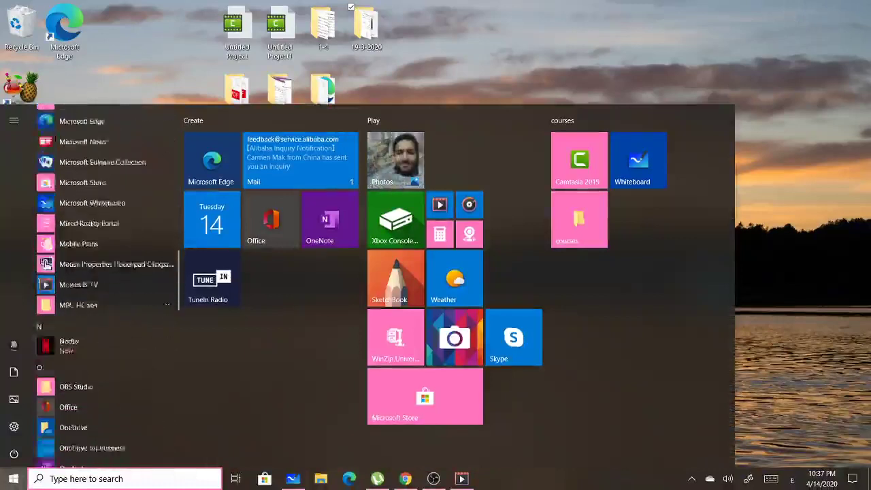
{"action": "scroll", "coordinate": [102, 286], "scroll_direction": "down", "scroll_amount": 5}
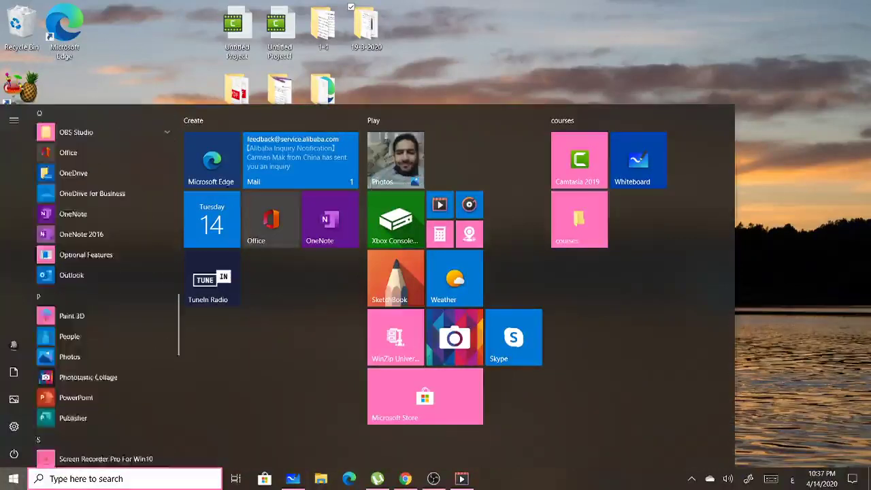
{"action": "scroll", "coordinate": [102, 285], "scroll_direction": "down", "scroll_amount": 5}
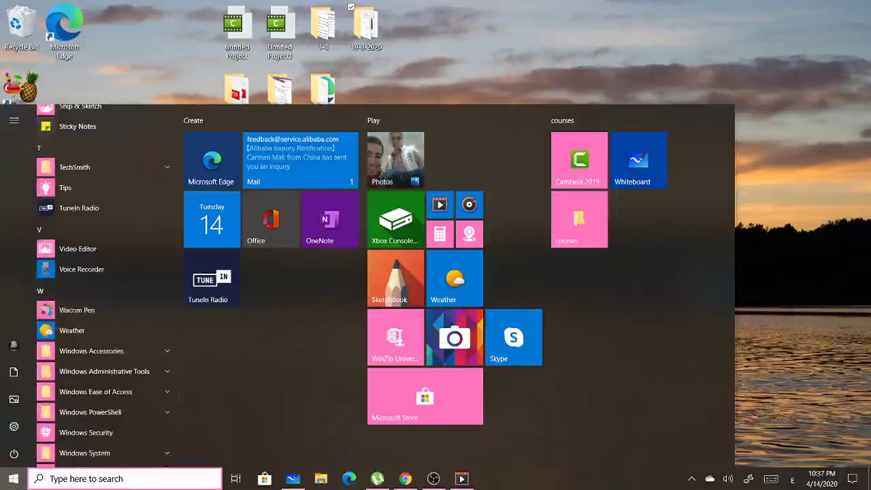
{"action": "scroll", "coordinate": [102, 286], "scroll_direction": "down", "scroll_amount": 3}
{"action": "scroll", "coordinate": [68, 354], "scroll_direction": "down", "scroll_amount": 1}
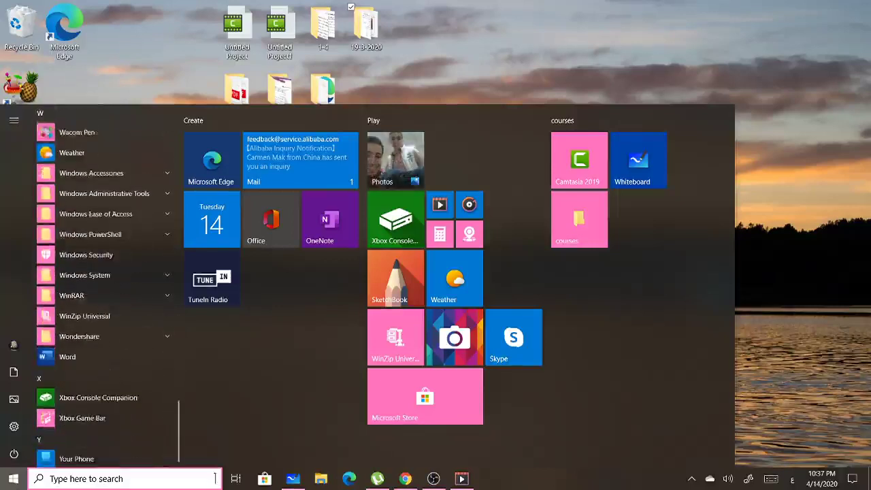
{"action": "left_click", "coordinate": [67, 356]}
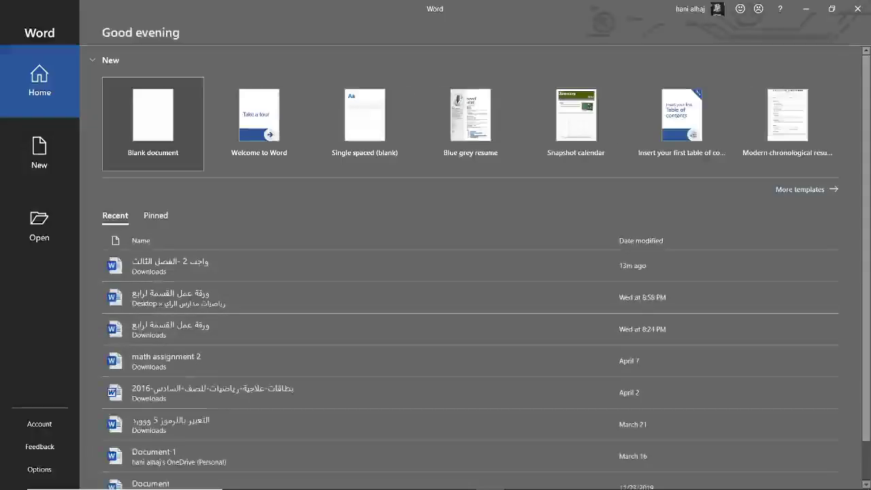
Step: Type 'غغععزريرل' into a new blank document, then close it with Alt+F4 to get the save prompt
{"action": "left_click", "coordinate": [156, 116]}
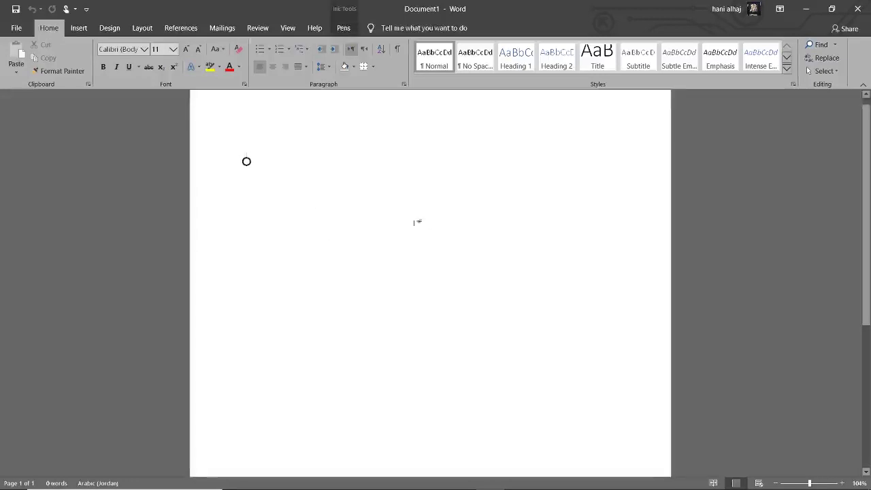
{"action": "type", "text": "غغعع"}
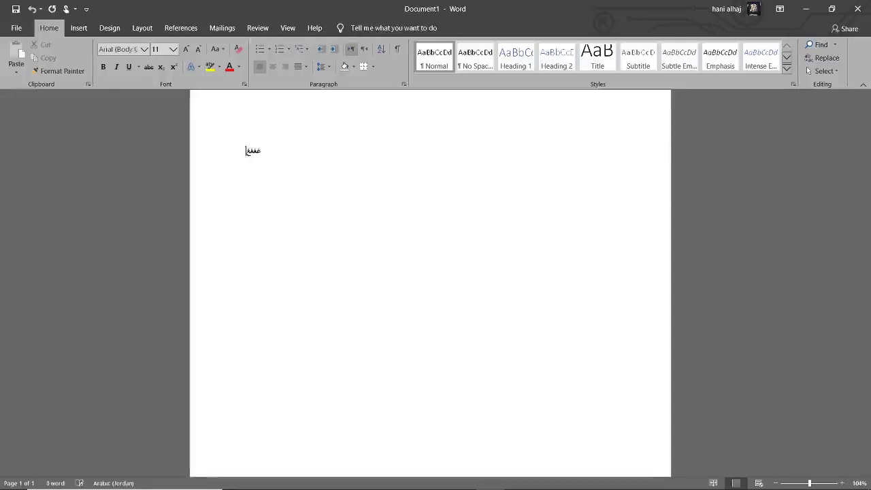
{"action": "type", "text": "زريرل"}
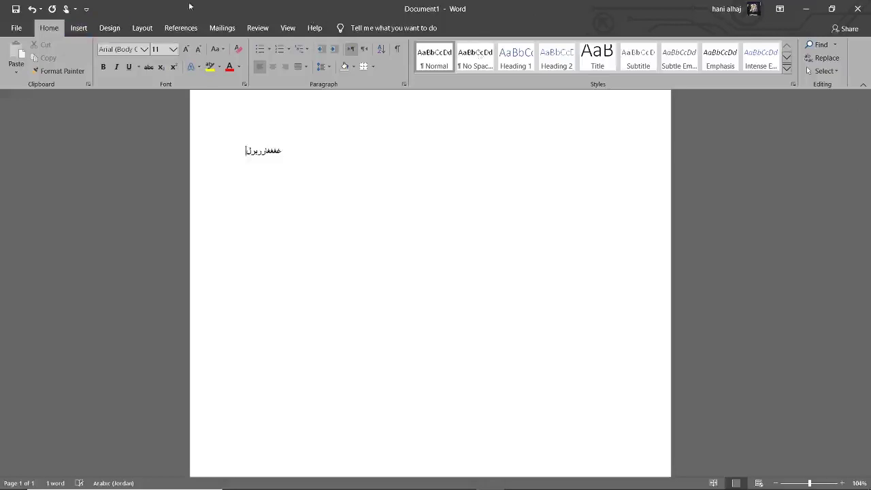
{"action": "left_click", "coordinate": [79, 28]}
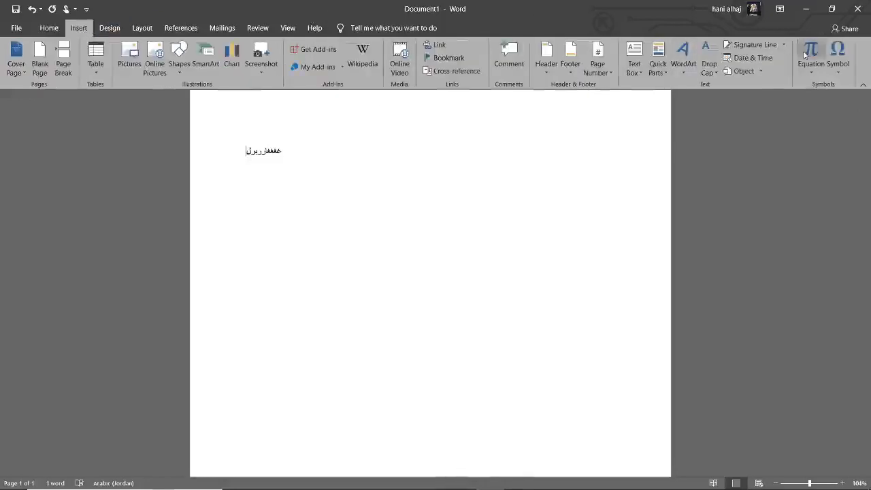
{"action": "right_click", "coordinate": [836, 55]}
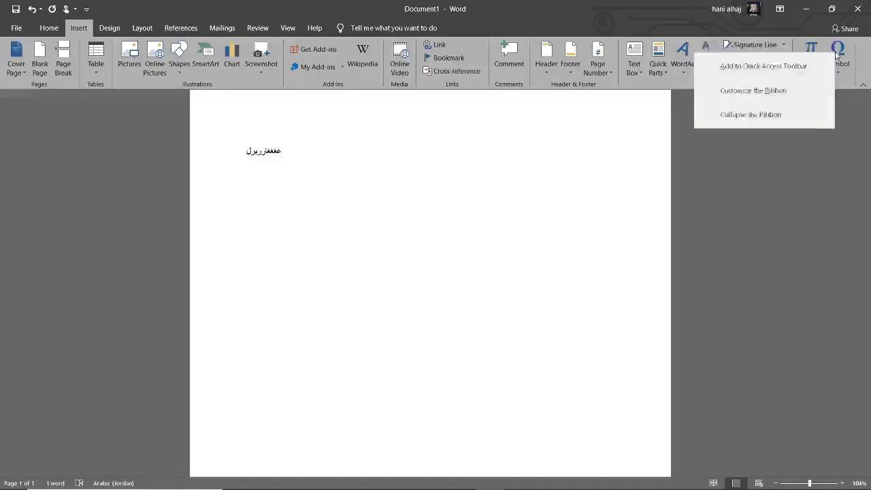
{"action": "key", "text": "Escape"}
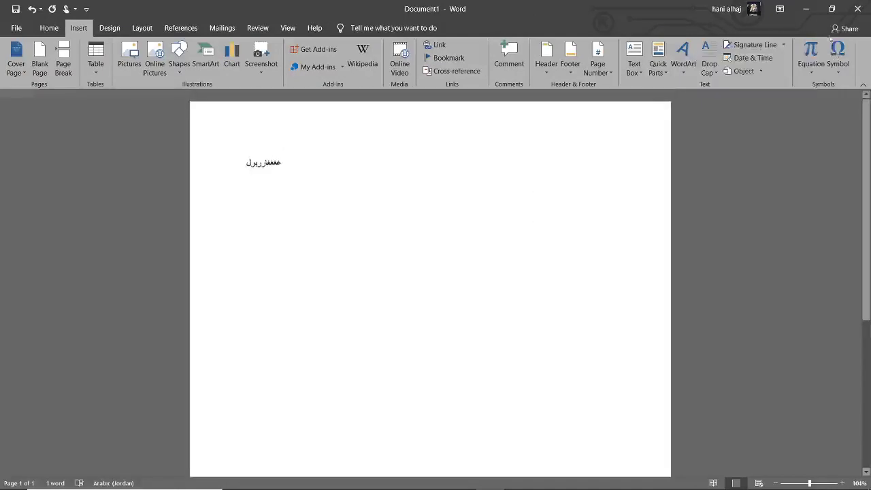
{"action": "left_click", "coordinate": [812, 73]}
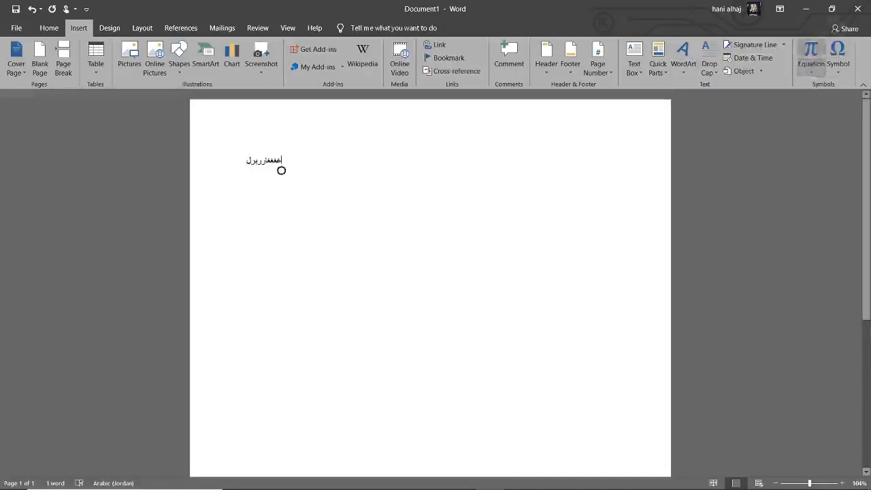
{"action": "key", "text": "Escape"}
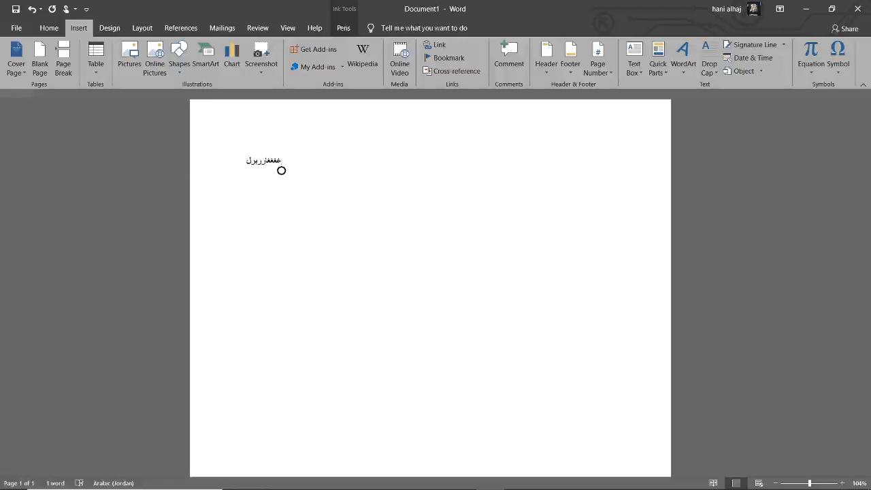
{"action": "key", "text": "alt+F4"}
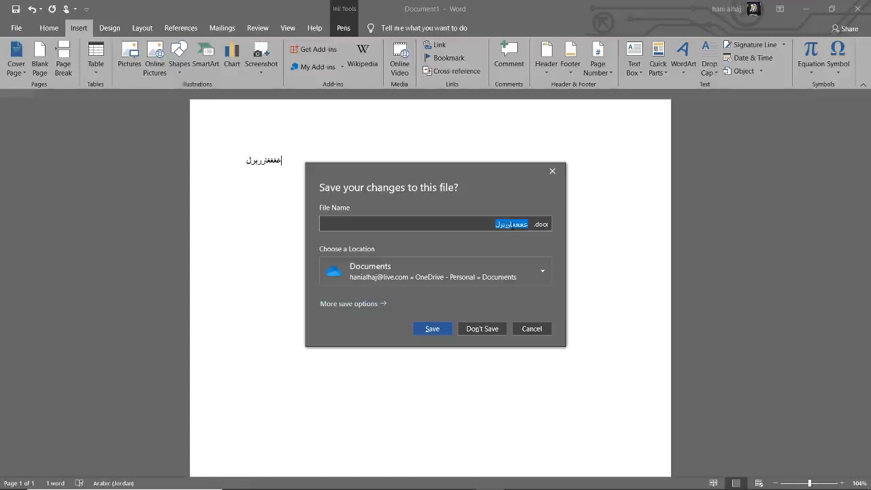
Step: Save the document as 'واجب4درسويان' in Documents, letting Word close
{"action": "key", "text": "BackSpace"}
{"action": "type", "text": "و"}
{"action": "type", "text": "اجب"}
{"action": "type", "text": "4"}
{"action": "type", "text": "درس"}
{"action": "type", "text": "ويان"}
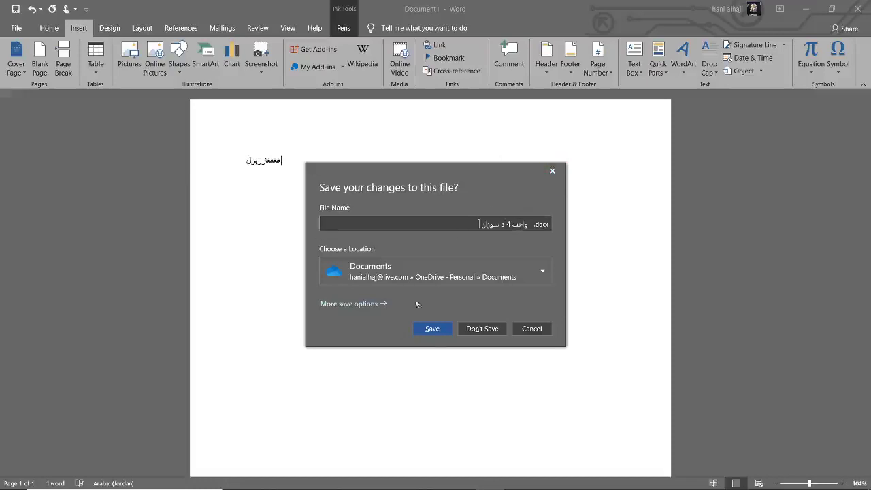
{"action": "left_click", "coordinate": [431, 330]}
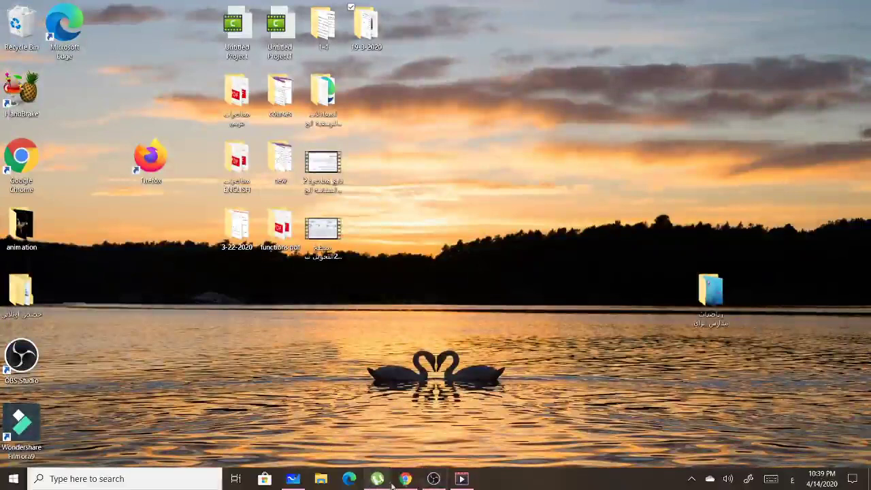
Step: Switch to Chrome and open the first course's Content page in Blackboard Learn
{"action": "left_click", "coordinate": [406, 480]}
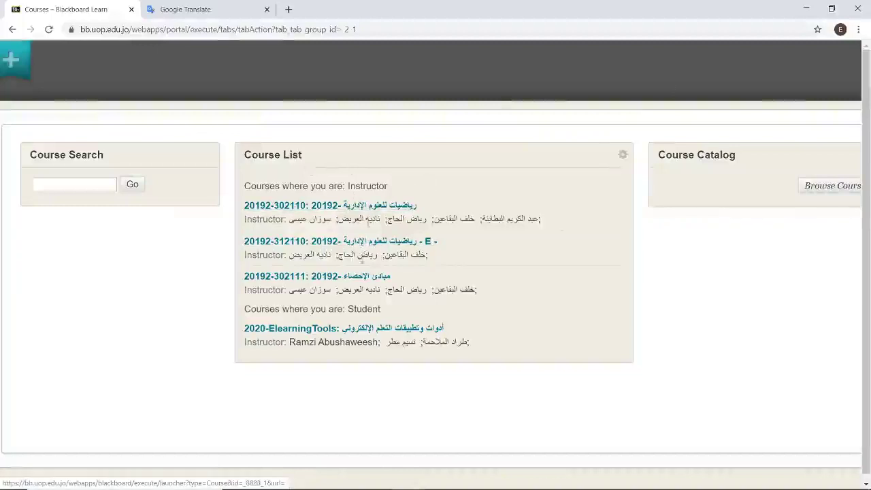
{"action": "left_click", "coordinate": [398, 206]}
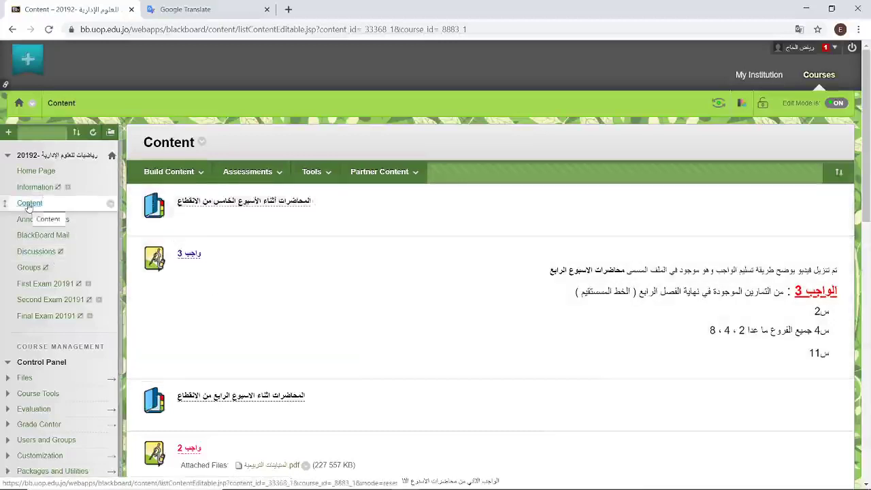
{"action": "scroll", "coordinate": [30, 208], "scroll_direction": "up", "scroll_amount": 4}
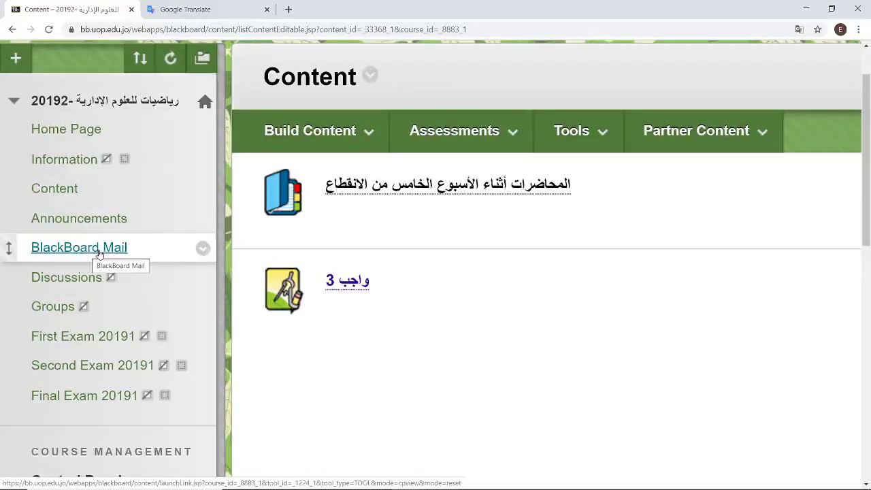
{"action": "left_click", "coordinate": [59, 191]}
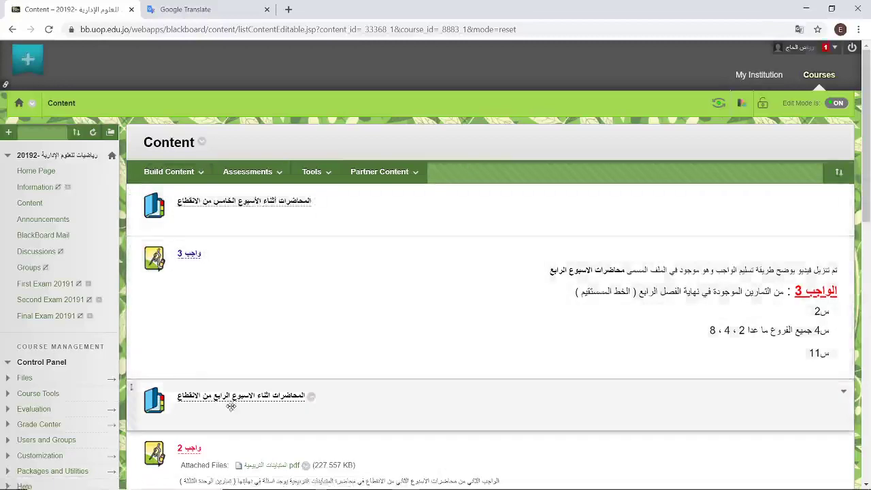
{"action": "scroll", "coordinate": [231, 407], "scroll_direction": "down", "scroll_amount": 3}
{"action": "scroll", "coordinate": [231, 406], "scroll_direction": "down", "scroll_amount": 1}
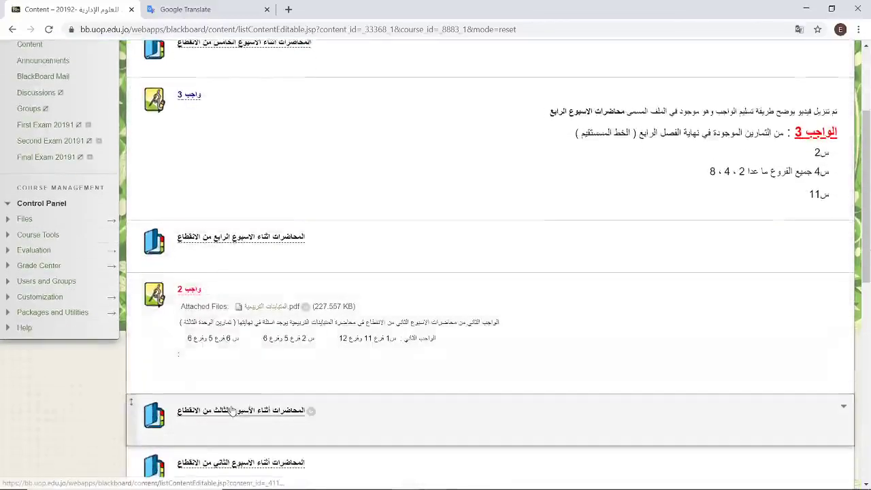
{"action": "scroll", "coordinate": [243, 413], "scroll_direction": "down", "scroll_amount": 2}
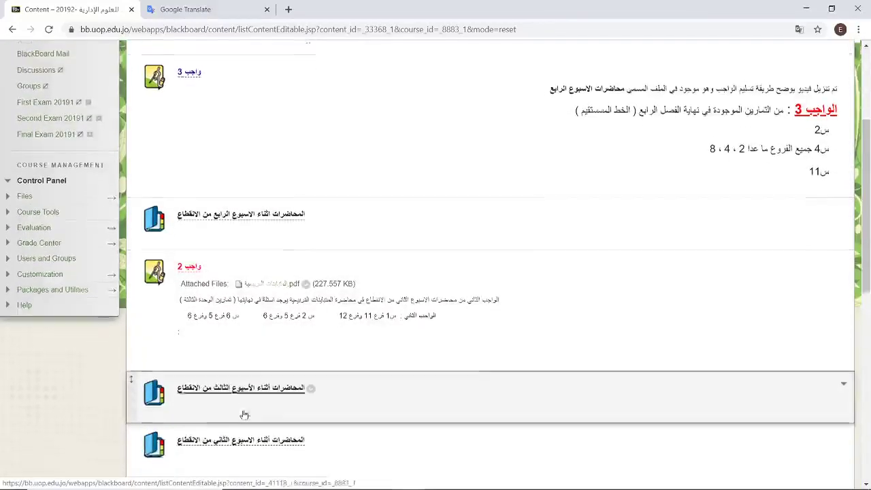
{"action": "scroll", "coordinate": [244, 411], "scroll_direction": "down", "scroll_amount": 1}
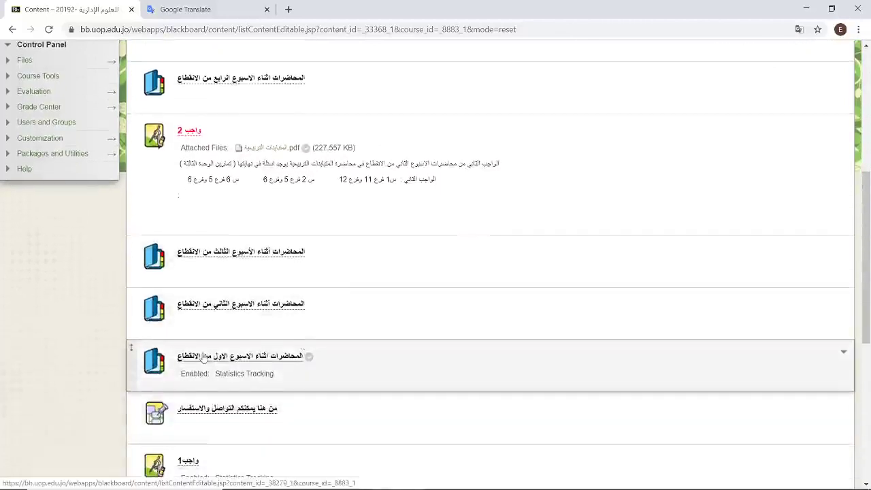
{"action": "scroll", "coordinate": [204, 358], "scroll_direction": "up", "scroll_amount": 3}
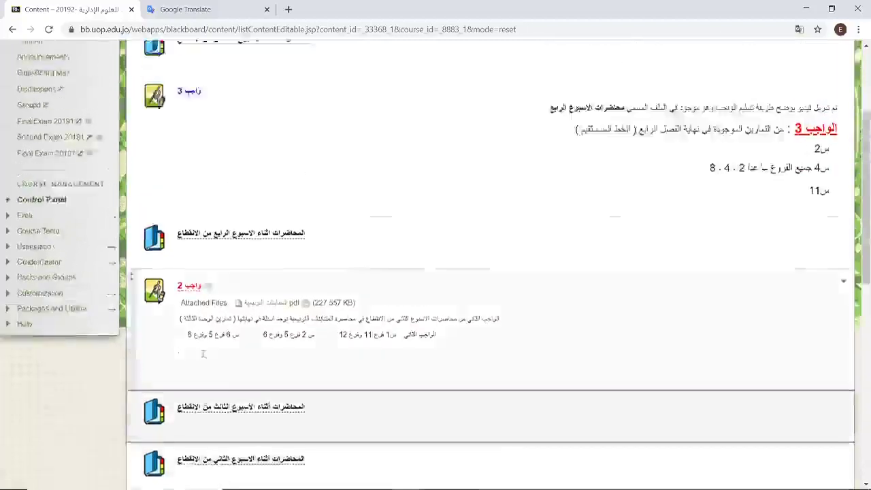
{"action": "scroll", "coordinate": [203, 353], "scroll_direction": "up", "scroll_amount": 3}
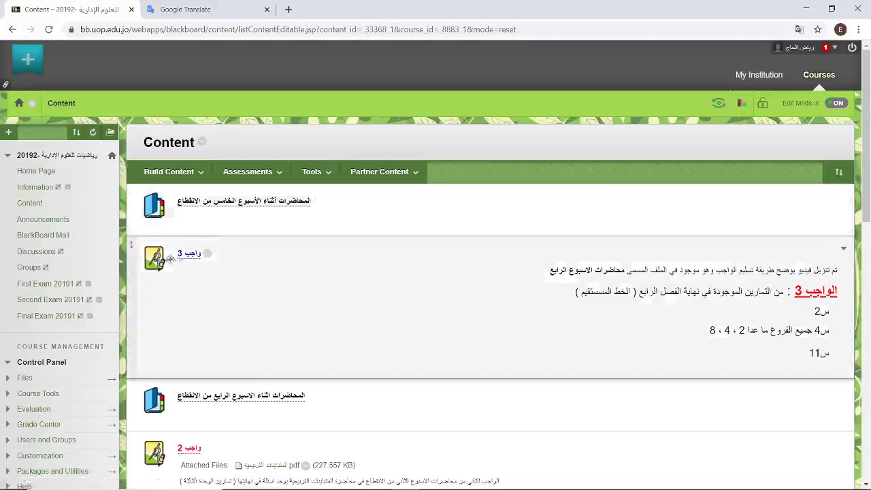
{"action": "left_click", "coordinate": [231, 201]}
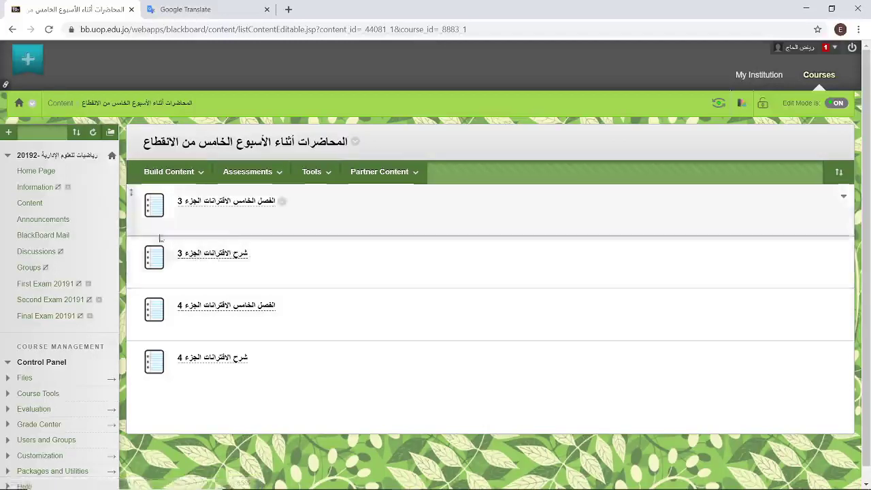
{"action": "left_click", "coordinate": [30, 204]}
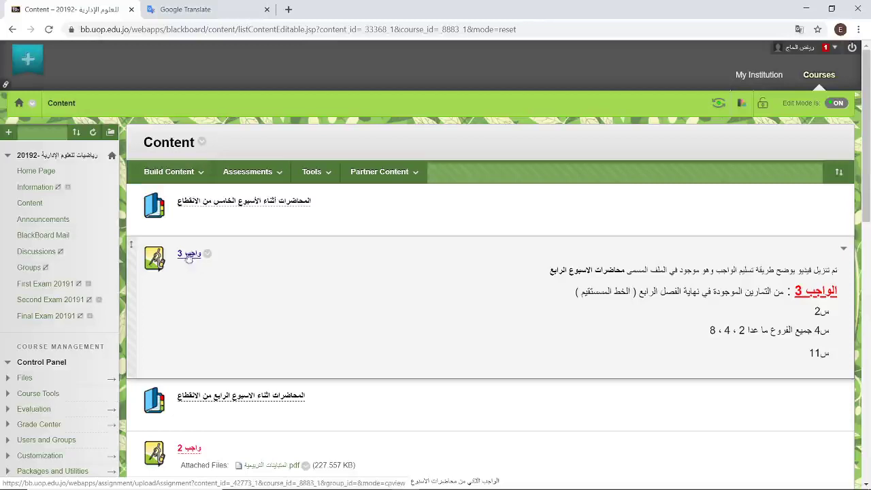
{"action": "scroll", "coordinate": [190, 270], "scroll_direction": "down", "scroll_amount": 1}
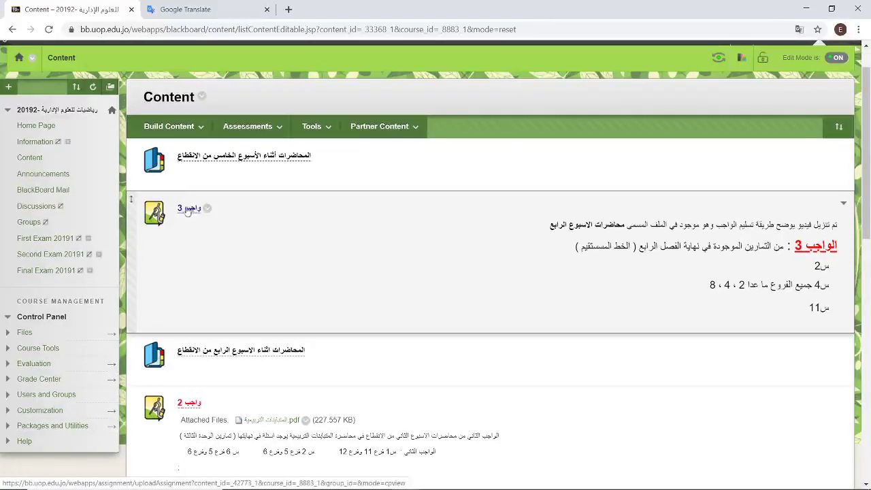
Step: Open the 'واجب 3' assignment and start a Write Submission text entry
{"action": "left_click", "coordinate": [189, 208]}
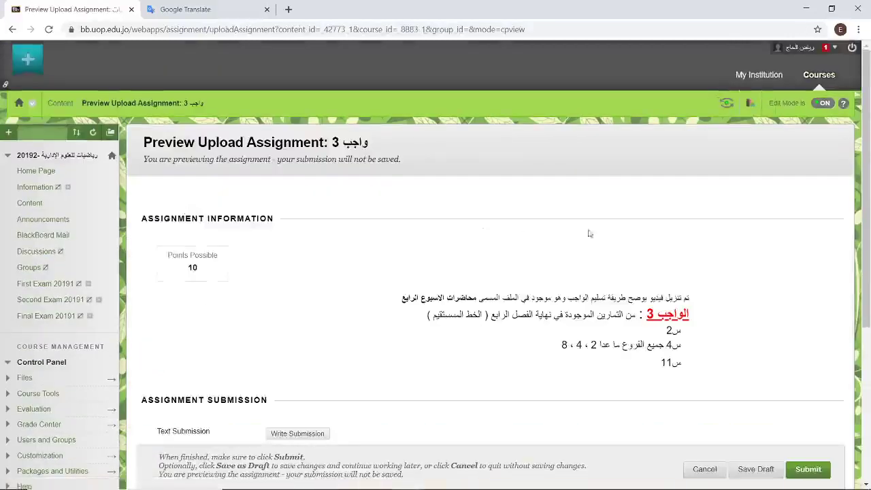
{"action": "scroll", "coordinate": [382, 320], "scroll_direction": "down", "scroll_amount": 5}
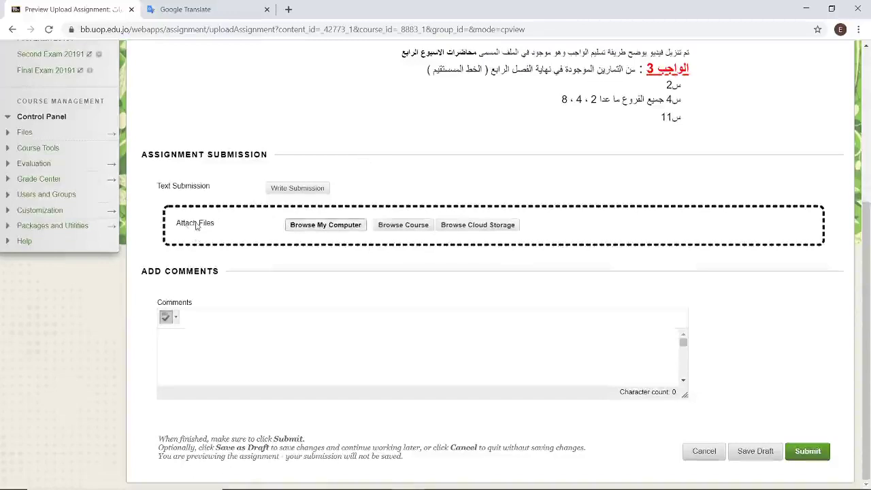
{"action": "left_click", "coordinate": [297, 189]}
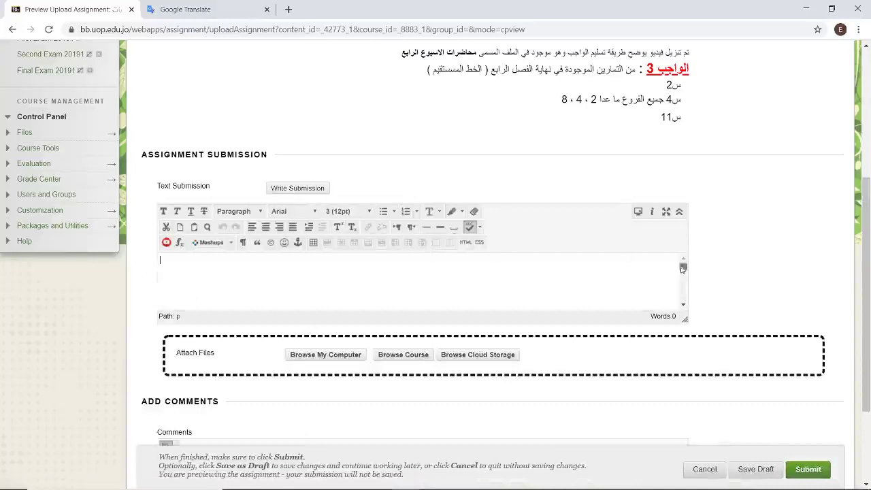
Step: Type a short phrase containing the student's name into the submission text box
{"action": "left_click", "coordinate": [653, 266]}
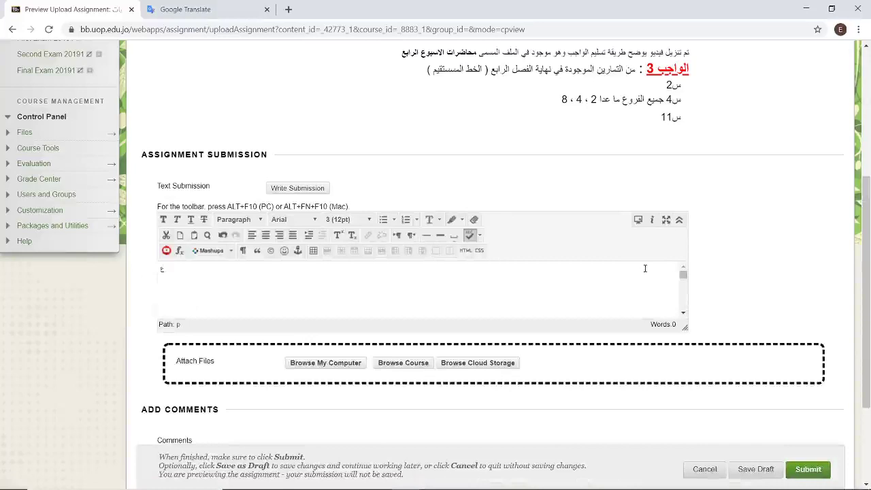
{"action": "type", "text": "إنتي م"}
{"action": "type", "text": "حم"}
{"action": "type", "text": "د"}
{"action": "type", "text": " م"}
{"action": "type", "text": "حم"}
{"action": "type", "text": "ود"}
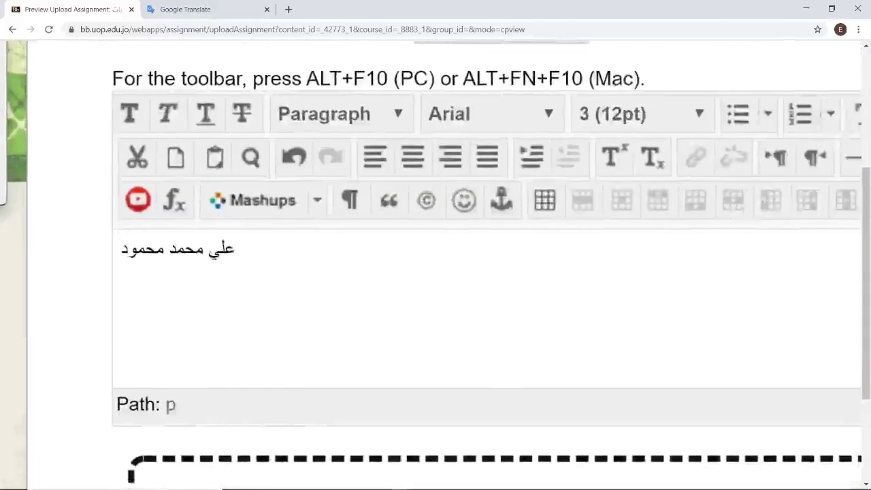
{"action": "scroll", "coordinate": [435, 266], "scroll_direction": "right", "scroll_amount": 2}
{"action": "scroll", "coordinate": [435, 265], "scroll_direction": "up", "scroll_amount": 3}
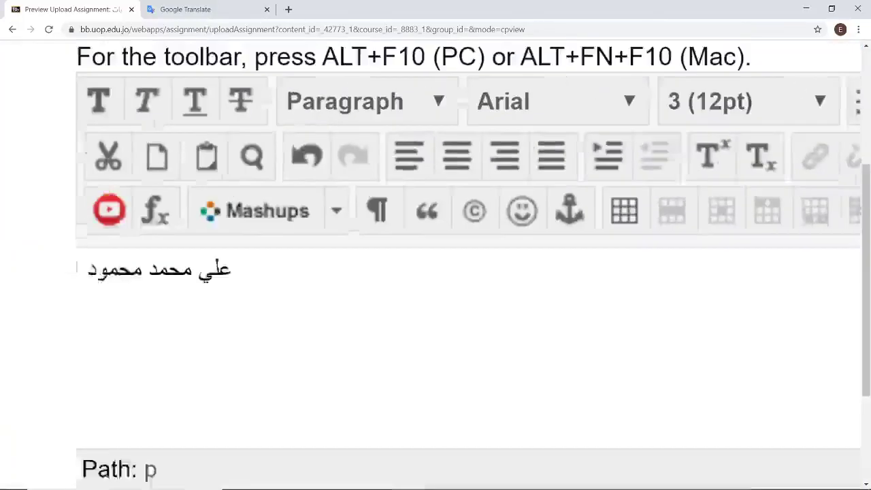
{"action": "scroll", "coordinate": [435, 265], "scroll_direction": "down", "scroll_amount": 1}
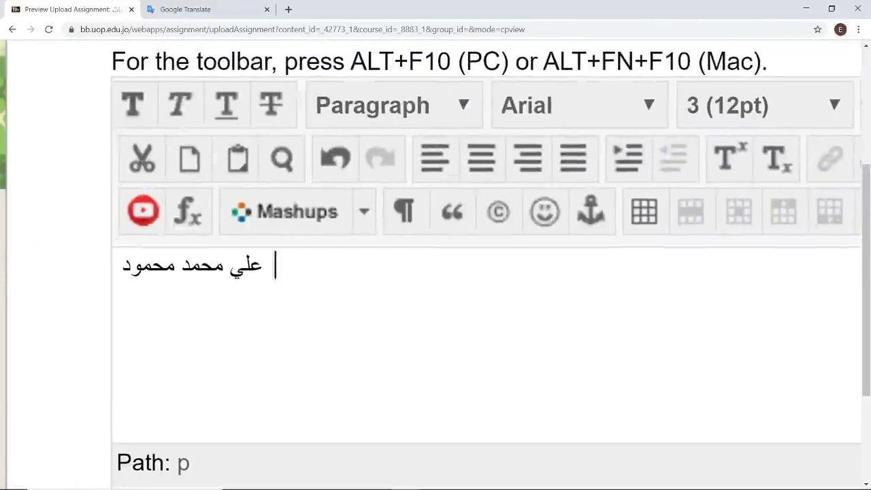
{"action": "scroll", "coordinate": [436, 266], "scroll_direction": "right", "scroll_amount": 5}
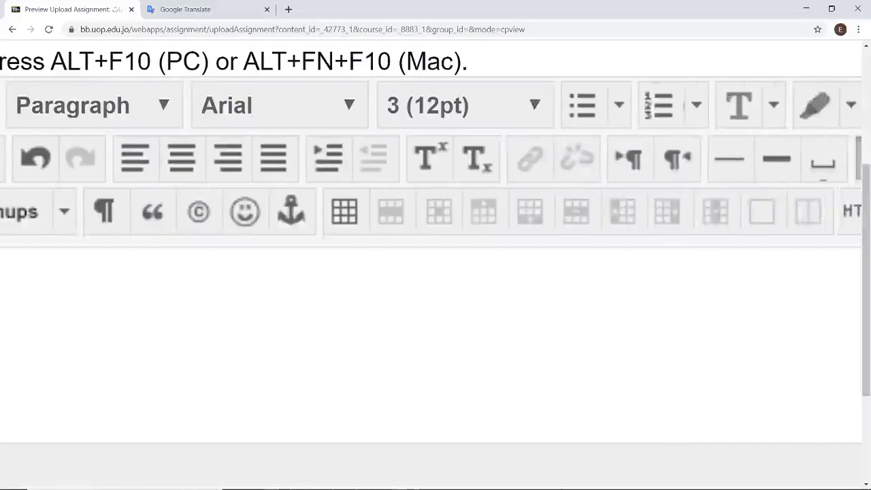
{"action": "scroll", "coordinate": [435, 265], "scroll_direction": "right", "scroll_amount": 2}
{"action": "scroll", "coordinate": [435, 265], "scroll_direction": "down", "scroll_amount": 3}
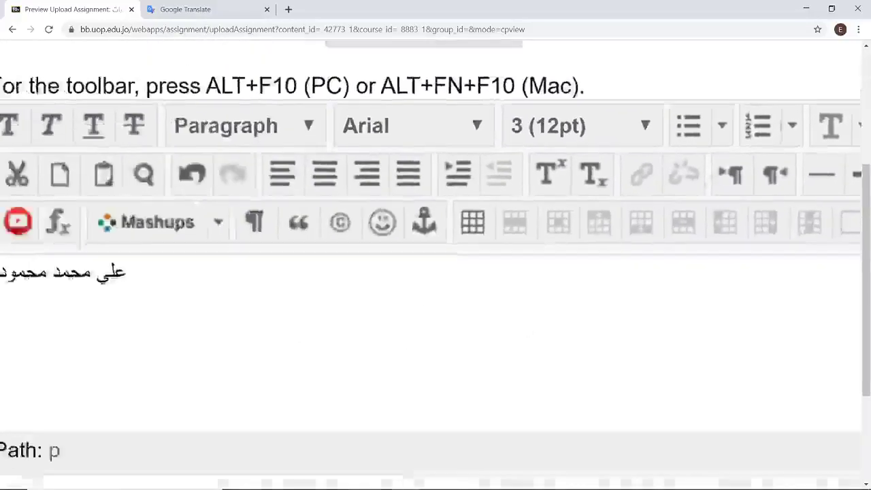
{"action": "scroll", "coordinate": [435, 265], "scroll_direction": "left", "scroll_amount": 3}
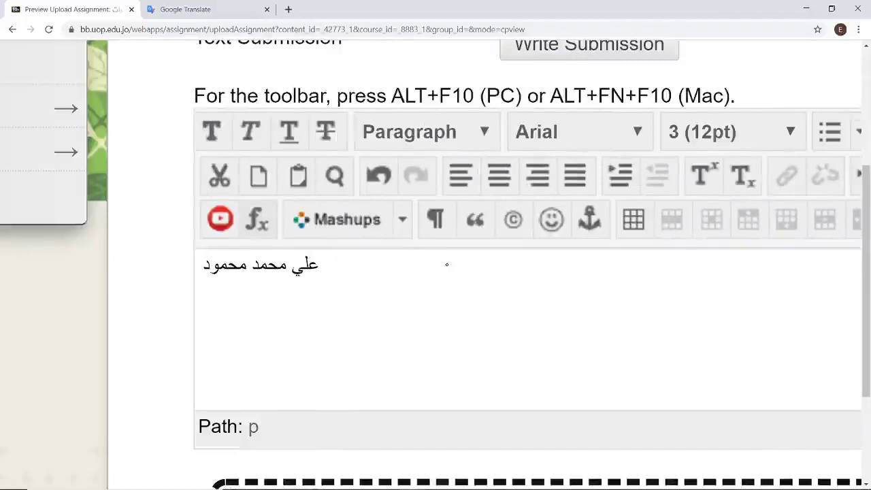
{"action": "scroll", "coordinate": [447, 265], "scroll_direction": "left", "scroll_amount": 1}
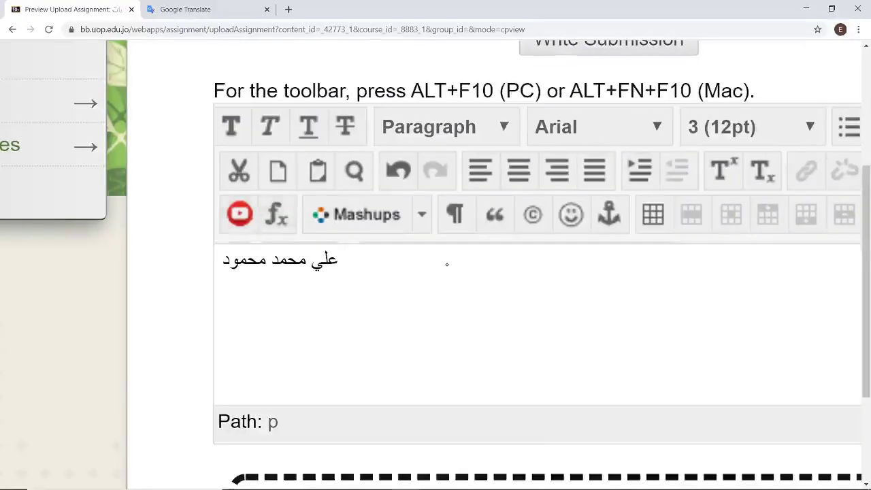
{"action": "scroll", "coordinate": [447, 265], "scroll_direction": "down", "scroll_amount": 1}
Step: Clear the name from the text submission box with select-all and Delete
{"action": "right_click", "coordinate": [447, 264]}
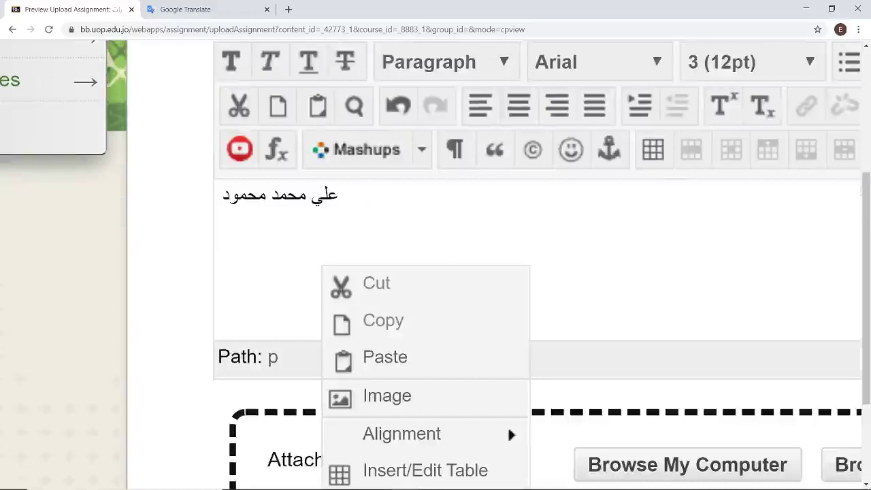
{"action": "scroll", "coordinate": [447, 265], "scroll_direction": "right", "scroll_amount": 3}
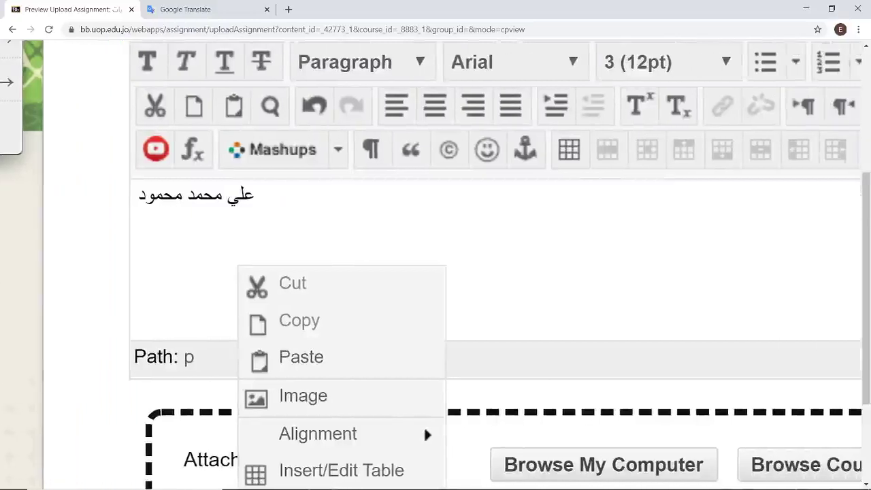
{"action": "left_click", "coordinate": [265, 197]}
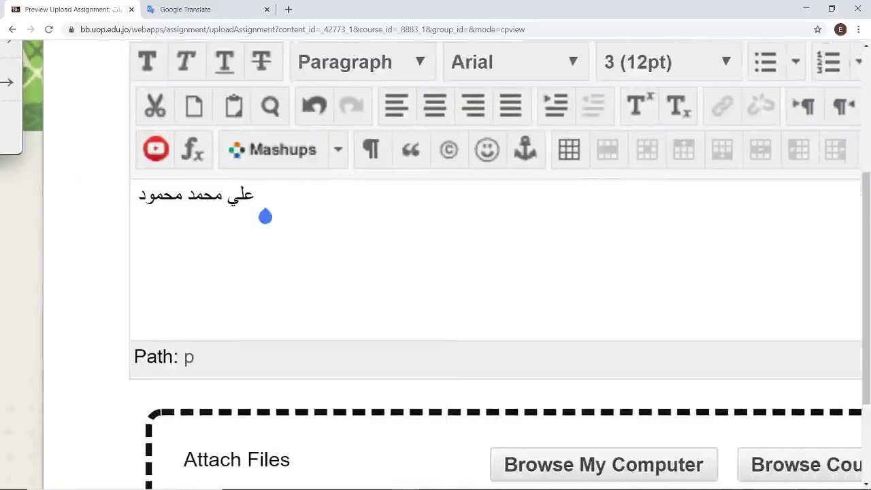
{"action": "scroll", "coordinate": [447, 265], "scroll_direction": "right", "scroll_amount": 3}
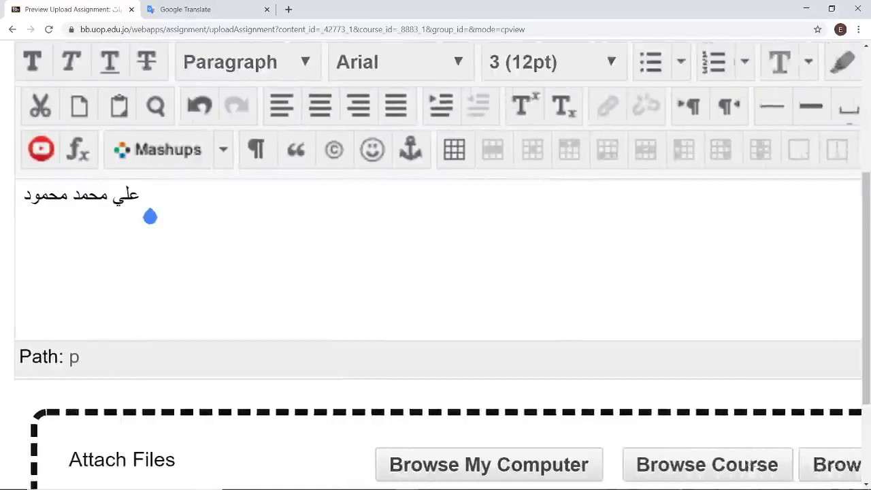
{"action": "scroll", "coordinate": [447, 265], "scroll_direction": "down", "scroll_amount": 1}
{"action": "scroll", "coordinate": [469, 204], "scroll_direction": "down", "scroll_amount": 3}
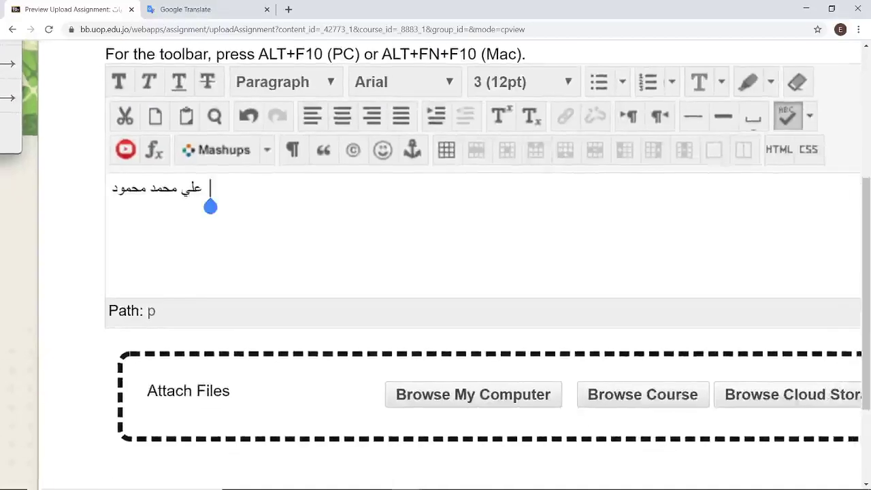
{"action": "key", "text": "ctrl+a"}
{"action": "key", "text": "Delete"}
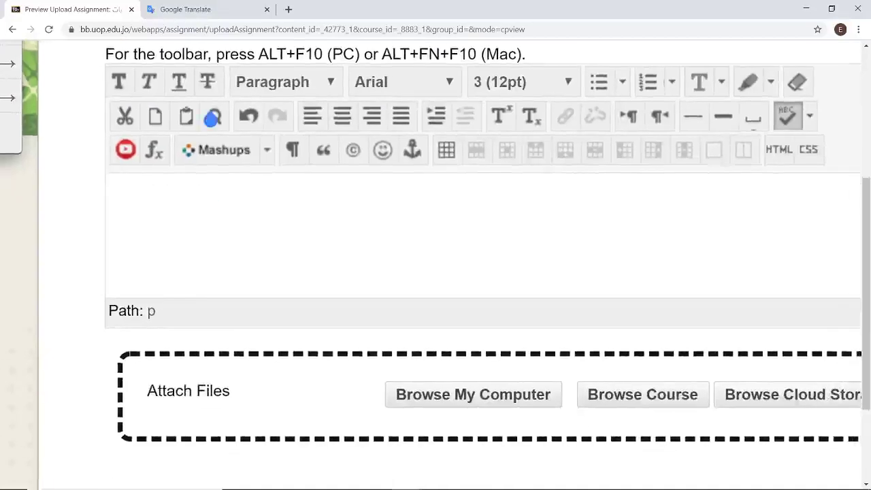
Step: Open the Browse My Computer file picker under Attach Files
{"action": "scroll", "coordinate": [435, 272], "scroll_direction": "down", "scroll_amount": 3}
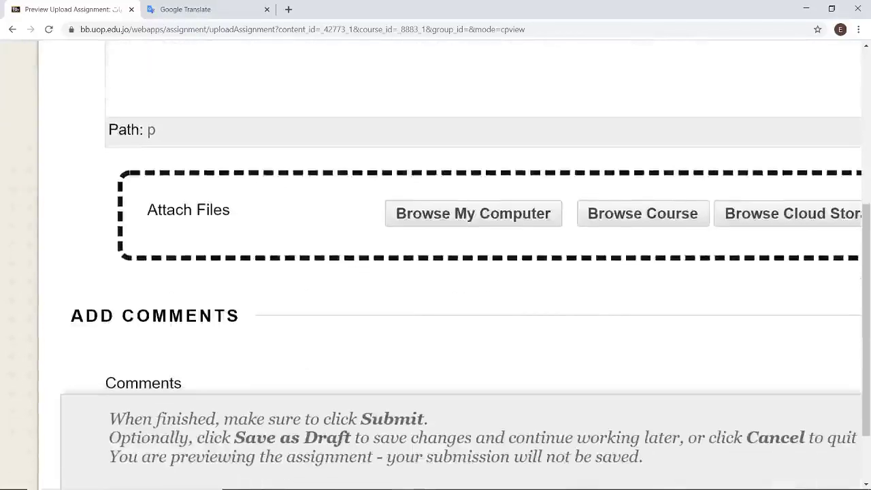
{"action": "scroll", "coordinate": [436, 265], "scroll_direction": "right", "scroll_amount": 3}
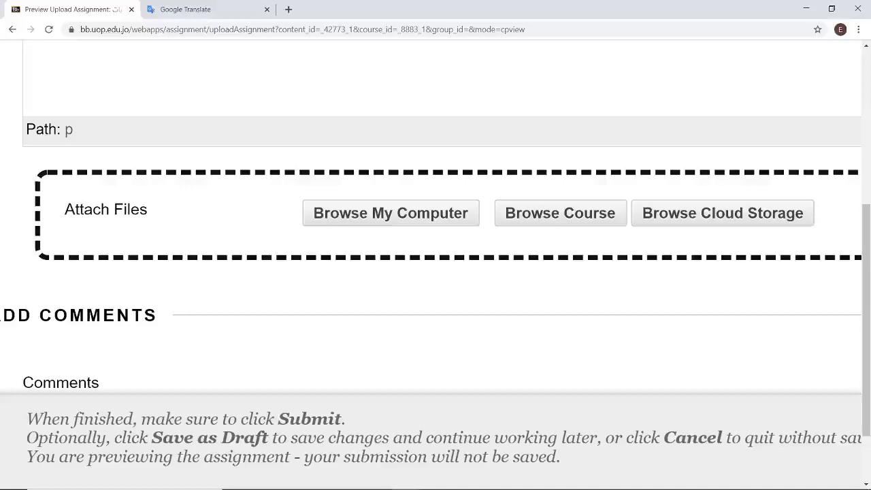
{"action": "left_click", "coordinate": [323, 214]}
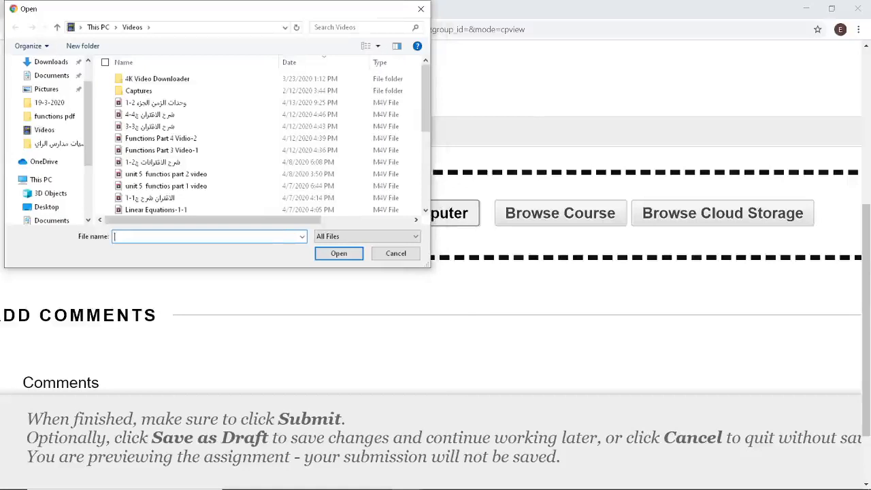
Step: Browse the Desktop files in the Open dialog, then switch to the Downloads folder
{"action": "scroll", "coordinate": [48, 136], "scroll_direction": "up", "scroll_amount": 1}
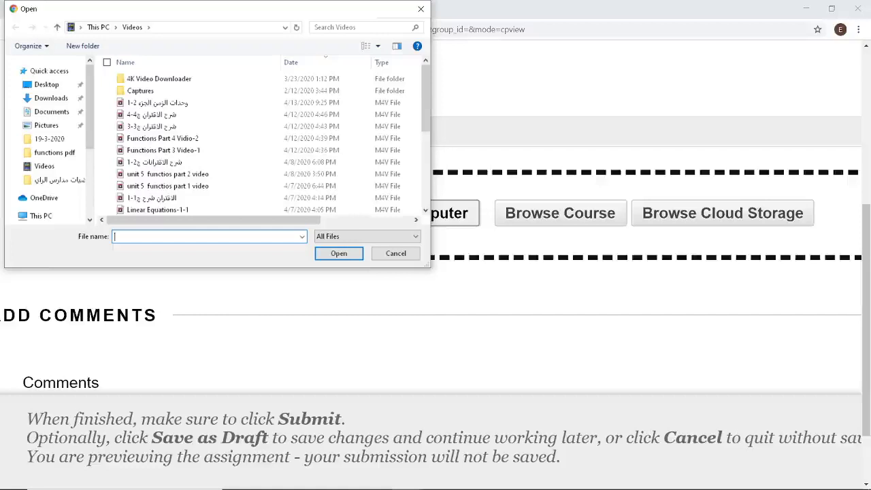
{"action": "left_click", "coordinate": [46, 84]}
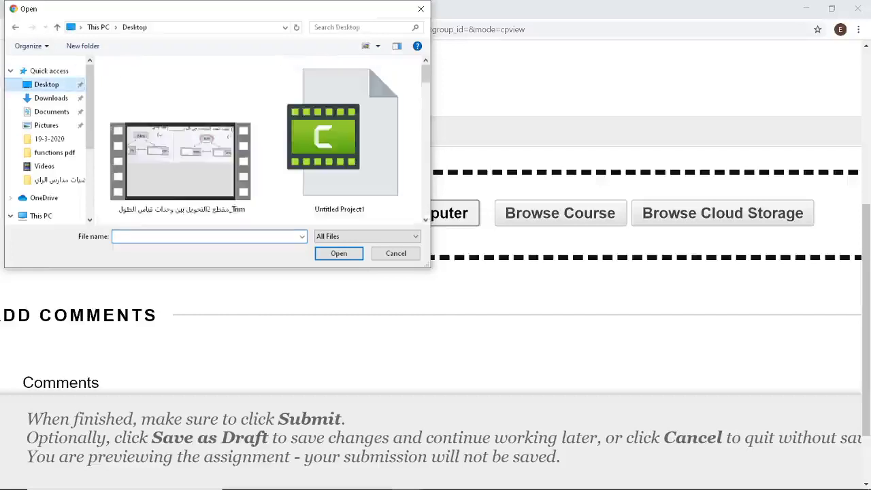
{"action": "scroll", "coordinate": [265, 139], "scroll_direction": "down", "scroll_amount": 5}
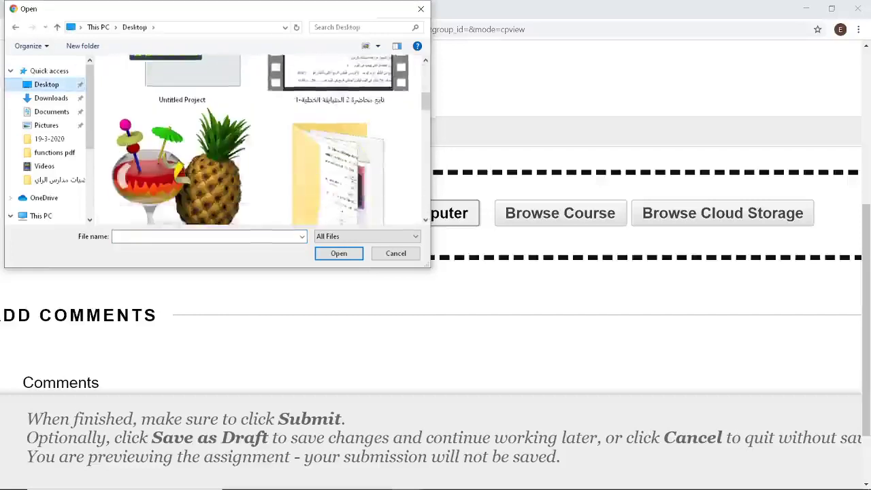
{"action": "scroll", "coordinate": [266, 140], "scroll_direction": "down", "scroll_amount": 2}
{"action": "scroll", "coordinate": [266, 139], "scroll_direction": "down", "scroll_amount": 3}
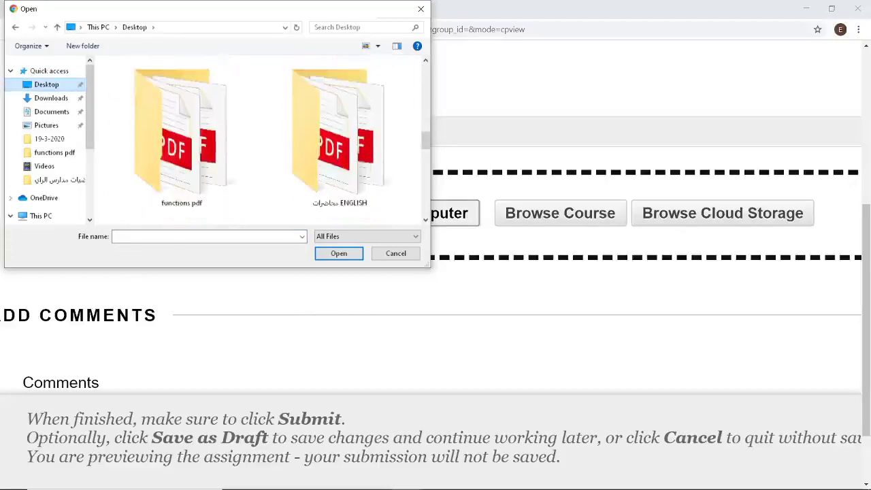
{"action": "scroll", "coordinate": [265, 139], "scroll_direction": "down", "scroll_amount": 3}
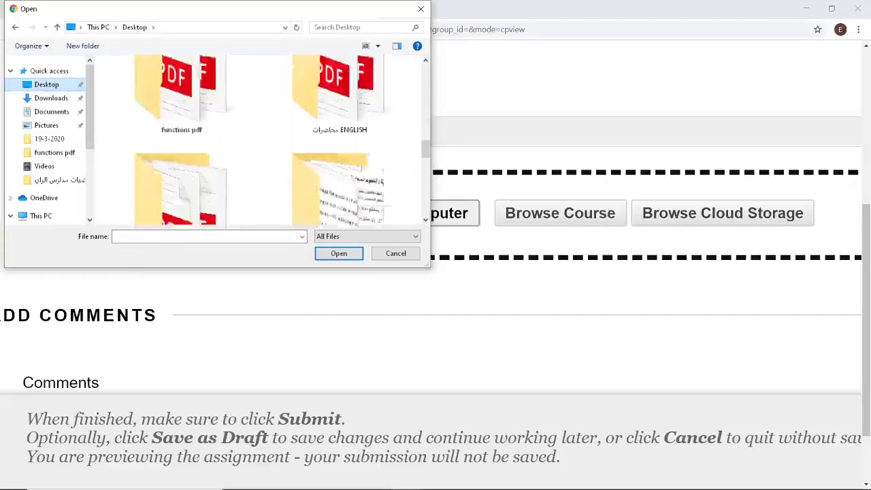
{"action": "scroll", "coordinate": [265, 140], "scroll_direction": "down", "scroll_amount": 3}
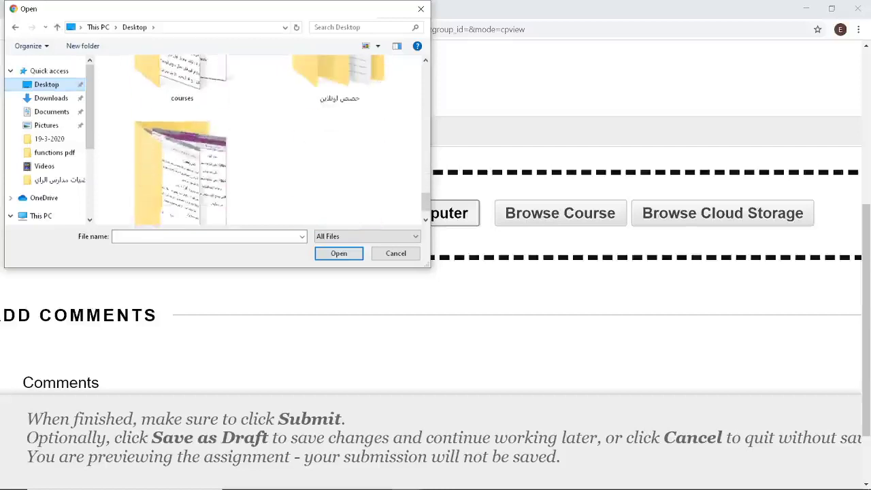
{"action": "scroll", "coordinate": [292, 175], "scroll_direction": "up", "scroll_amount": 1}
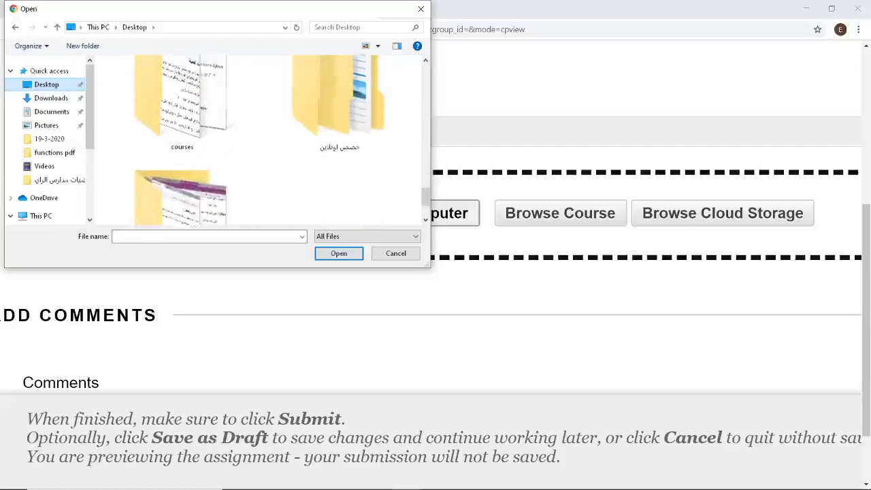
{"action": "scroll", "coordinate": [282, 140], "scroll_direction": "up", "scroll_amount": 1}
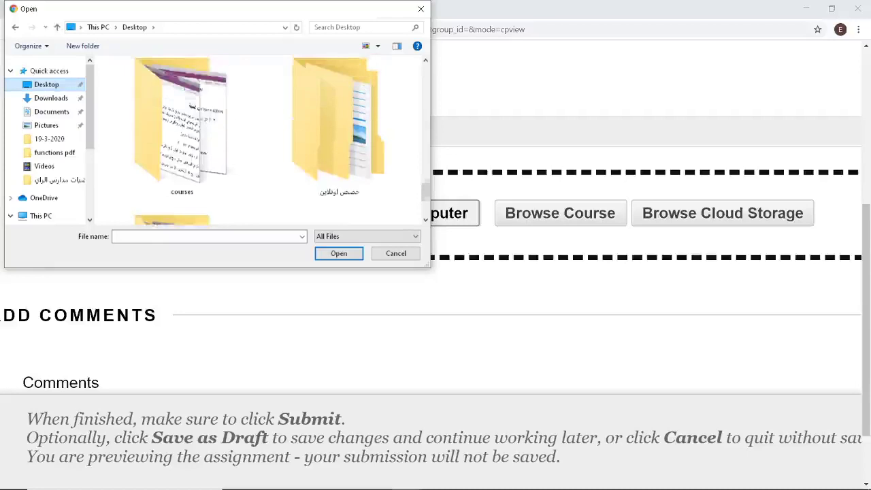
{"action": "scroll", "coordinate": [281, 140], "scroll_direction": "up", "scroll_amount": 1}
{"action": "left_click", "coordinate": [51, 97]}
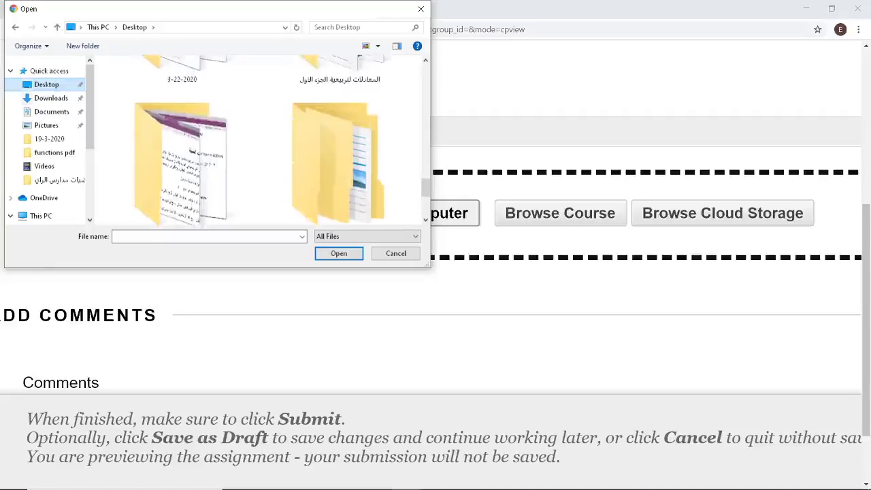